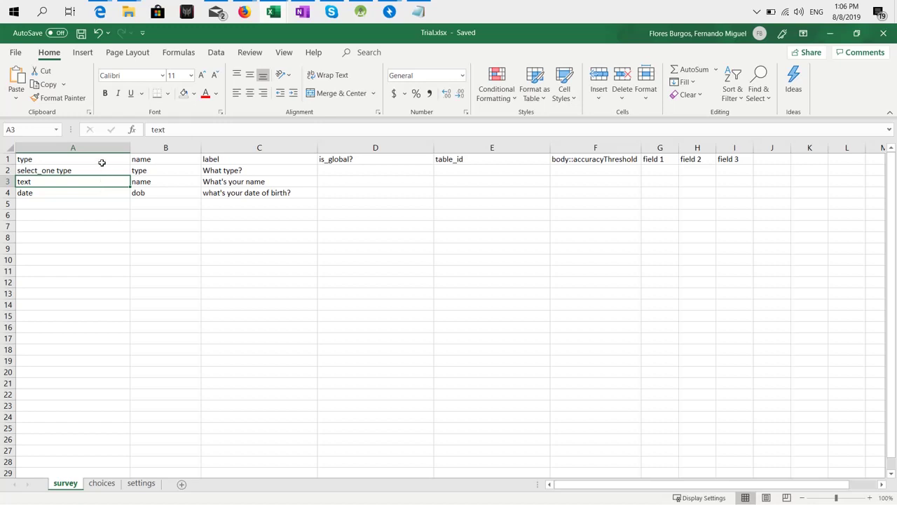
Inspect the select_one type entry in A2 and leave it unchanged.
{"action": "left_click", "coordinate": [99, 170]}
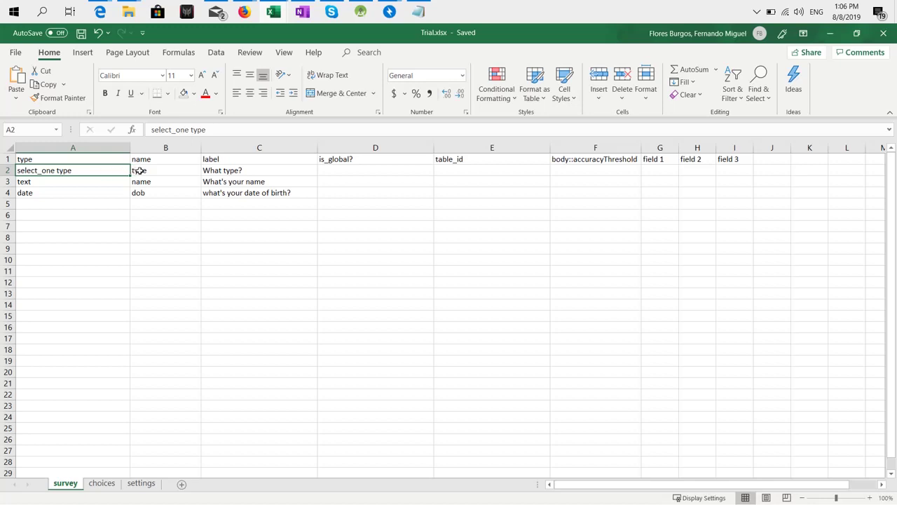
{"action": "double_click", "coordinate": [84, 170]}
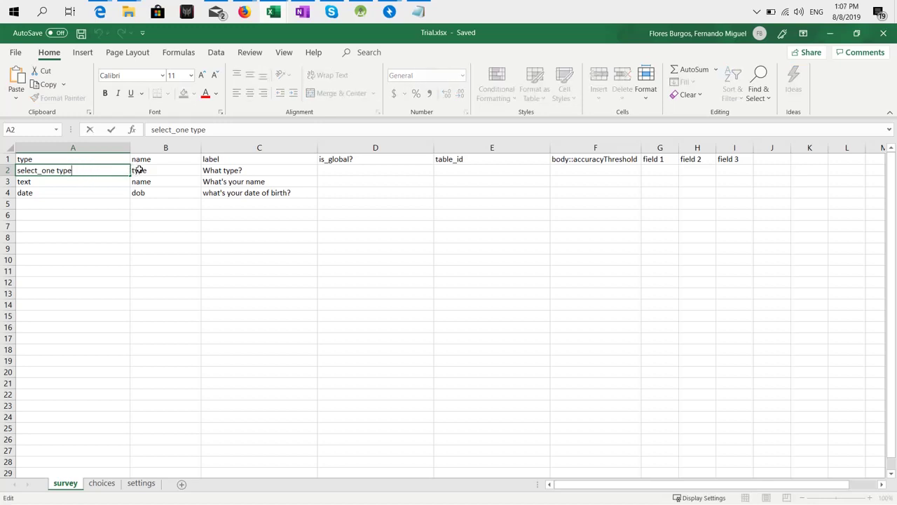
{"action": "key", "text": "Escape"}
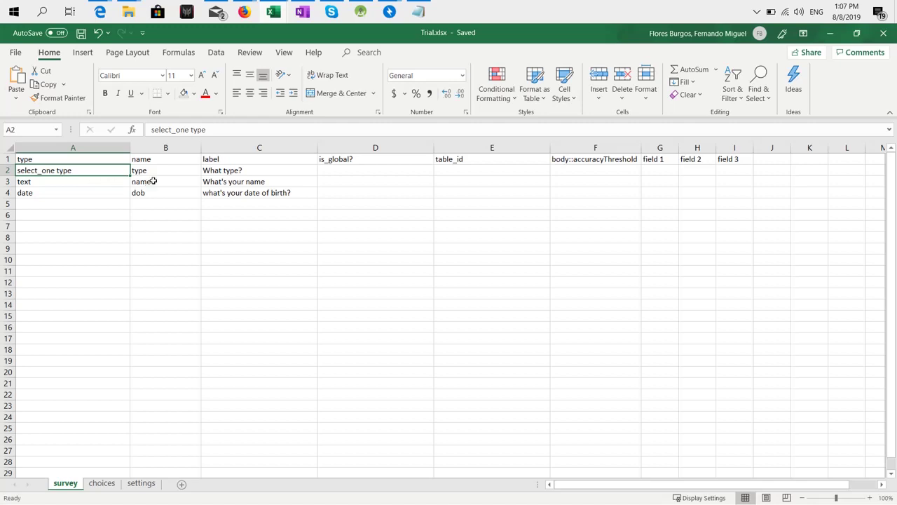
Append '?' to the name label in C3 so it reads What's your name?, then save.
{"action": "left_click", "coordinate": [226, 182]}
{"action": "key", "text": "F2"}
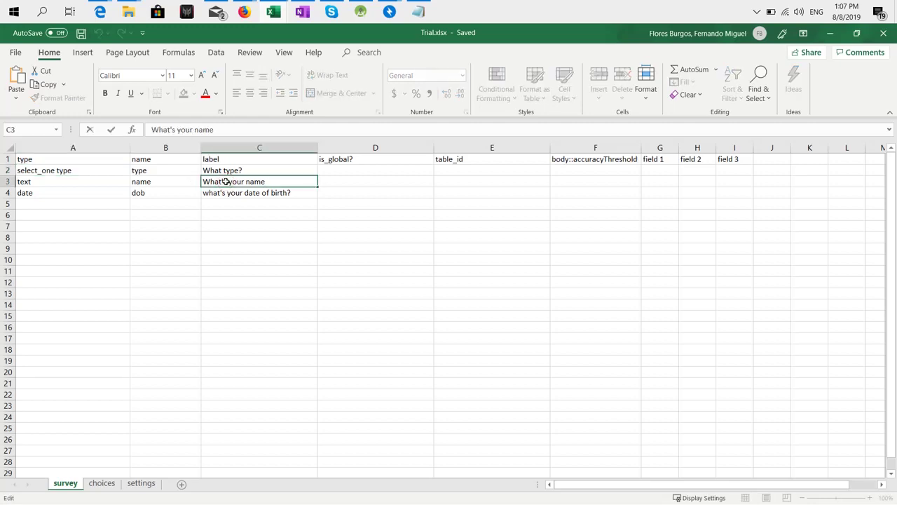
{"action": "type", "text": "?"}
{"action": "key", "text": "Return"}
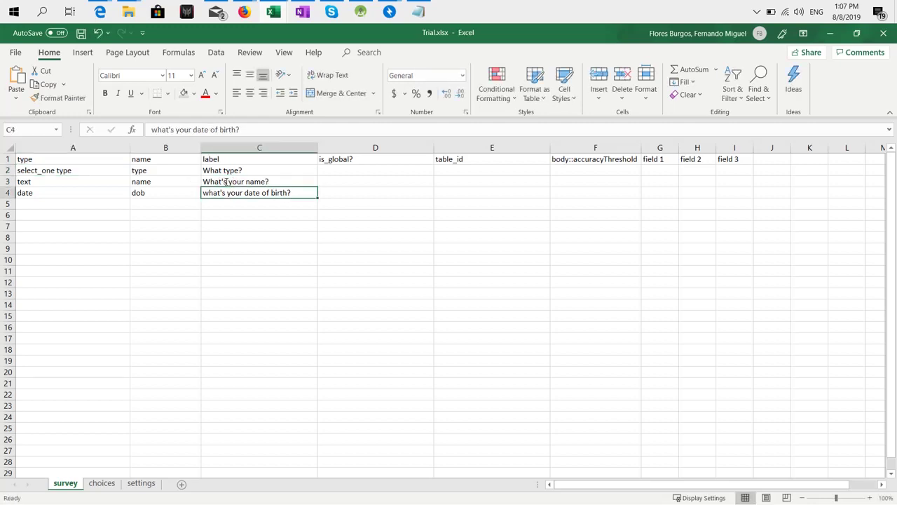
{"action": "key", "text": "ctrl+s"}
On the choices sheet, delete columns D through H and review the remaining list names.
{"action": "left_click", "coordinate": [99, 484]}
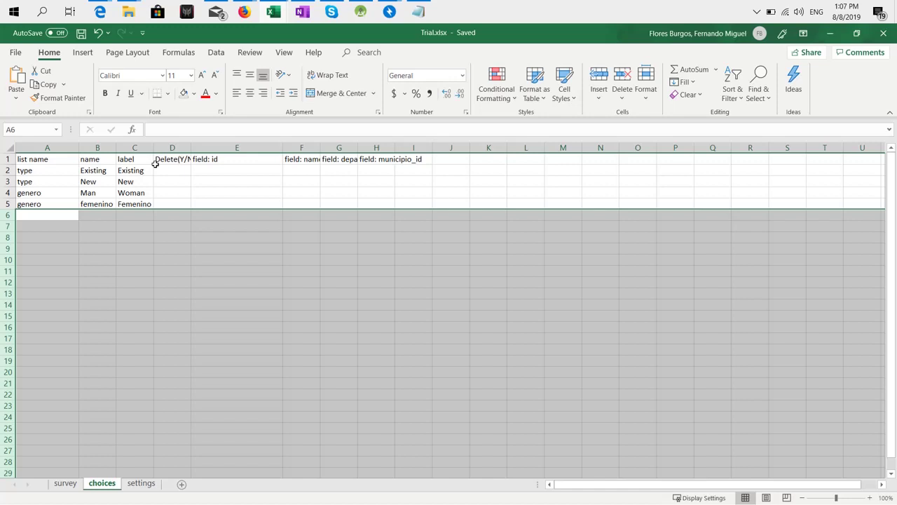
{"action": "left_click_drag", "start_coordinate": [173, 147], "coordinate": [382, 153]}
{"action": "key", "text": "ctrl+minus"}
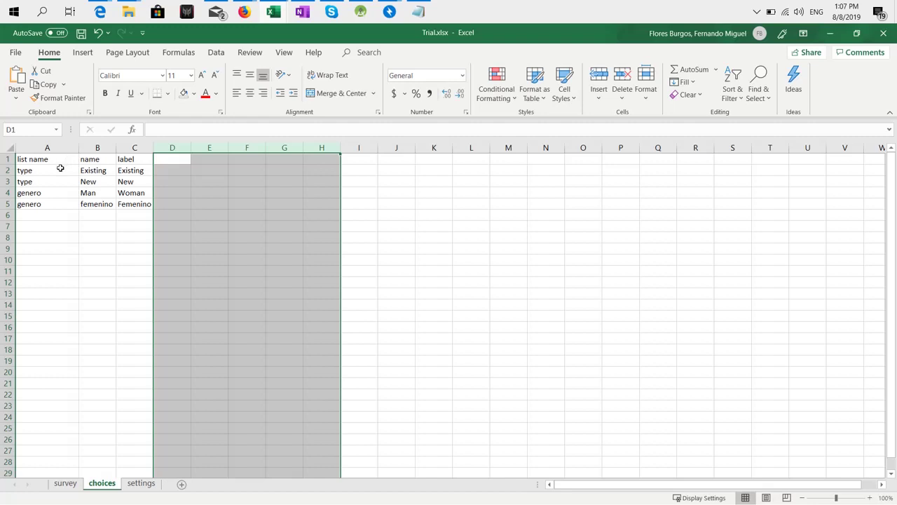
{"action": "left_click", "coordinate": [60, 169]}
{"action": "left_click", "coordinate": [54, 179]}
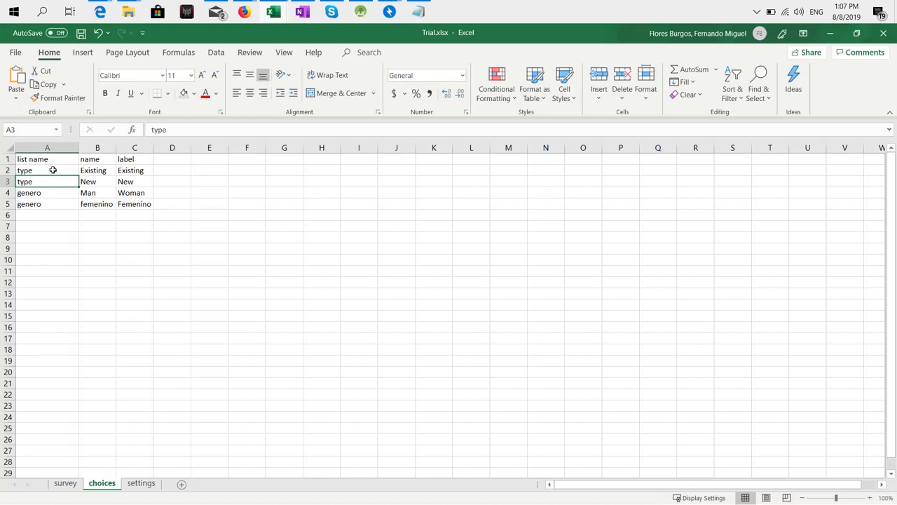
{"action": "left_click", "coordinate": [53, 170]}
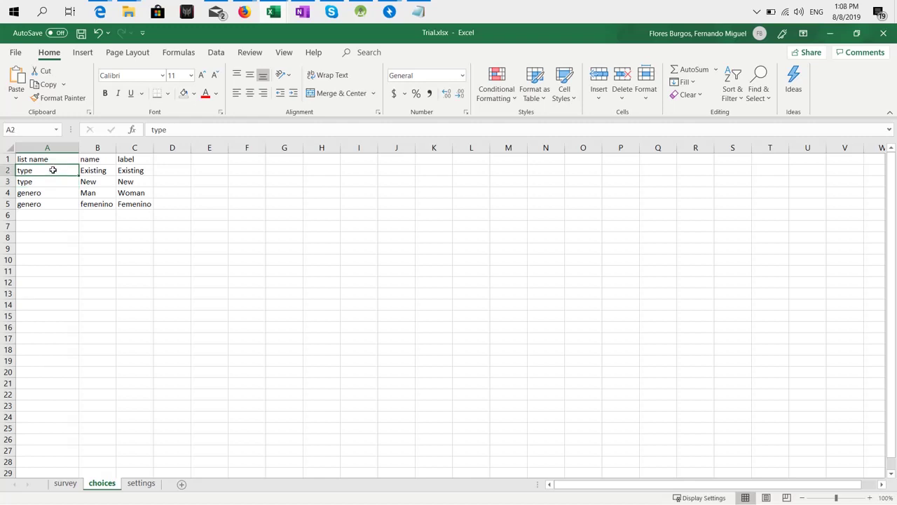
{"action": "left_click", "coordinate": [96, 171]}
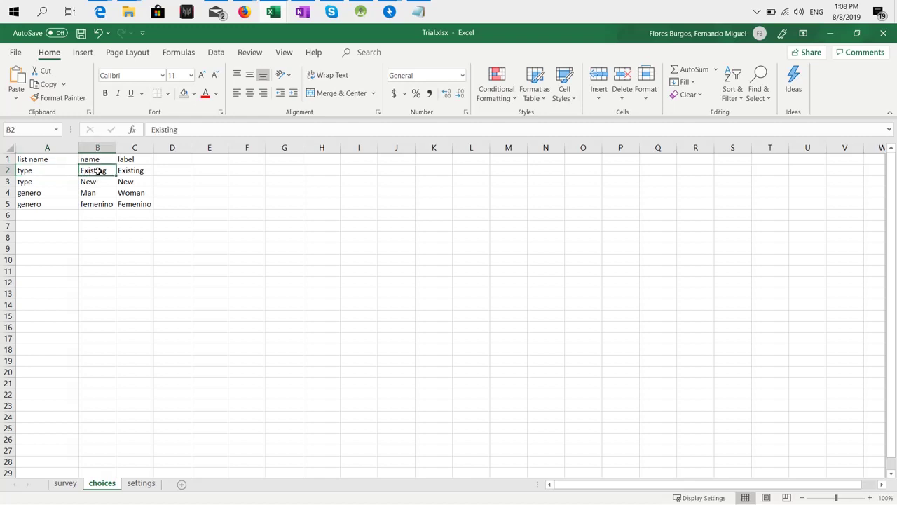
{"action": "left_click", "coordinate": [56, 193]}
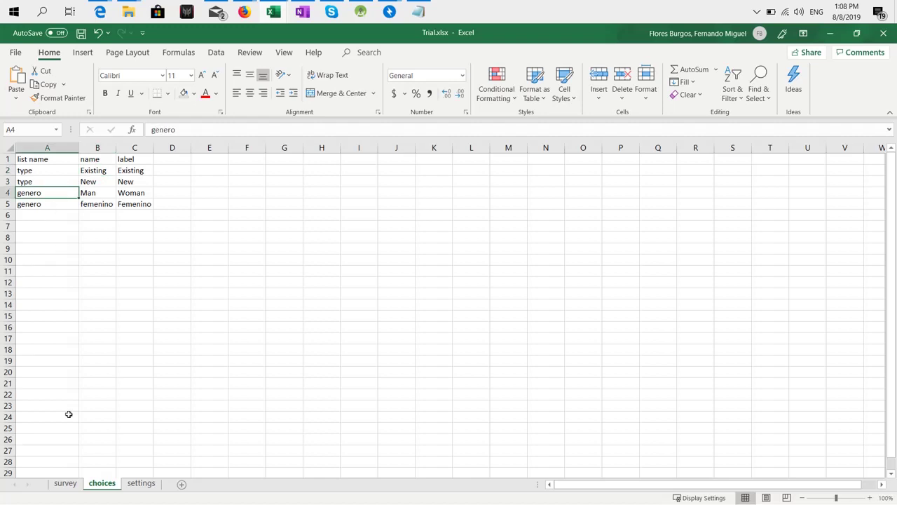
{"action": "left_click", "coordinate": [65, 483]}
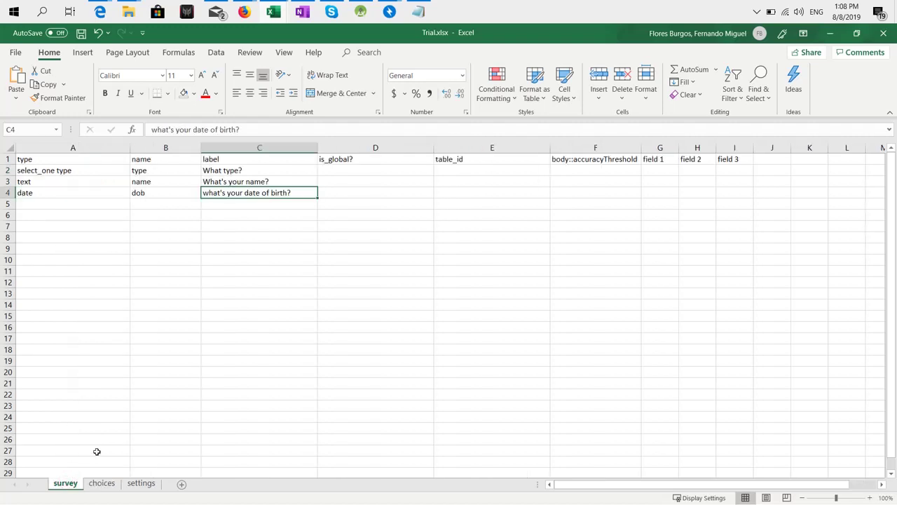
{"action": "left_click", "coordinate": [104, 484]}
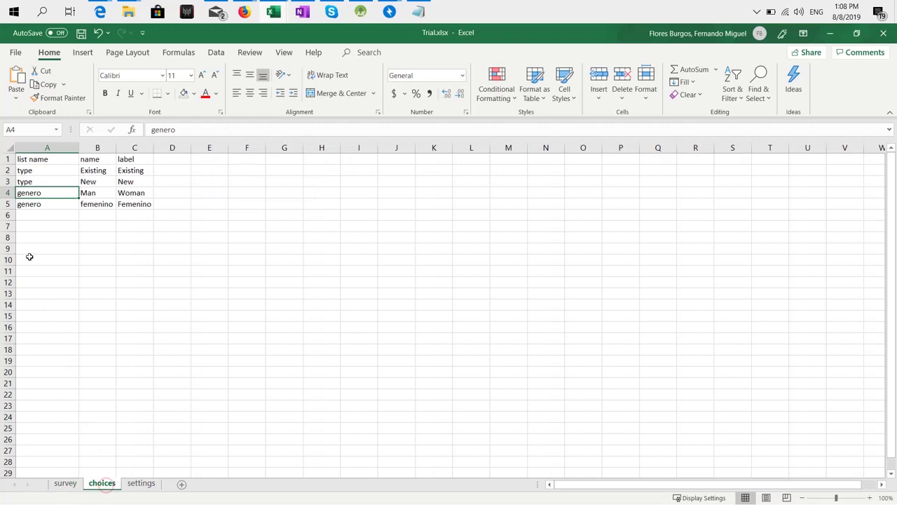
Clear the genero choice rows 4–5, save the workbook, and switch to the browser.
{"action": "left_click_drag", "start_coordinate": [9, 192], "coordinate": [8, 204]}
{"action": "key", "text": "Delete"}
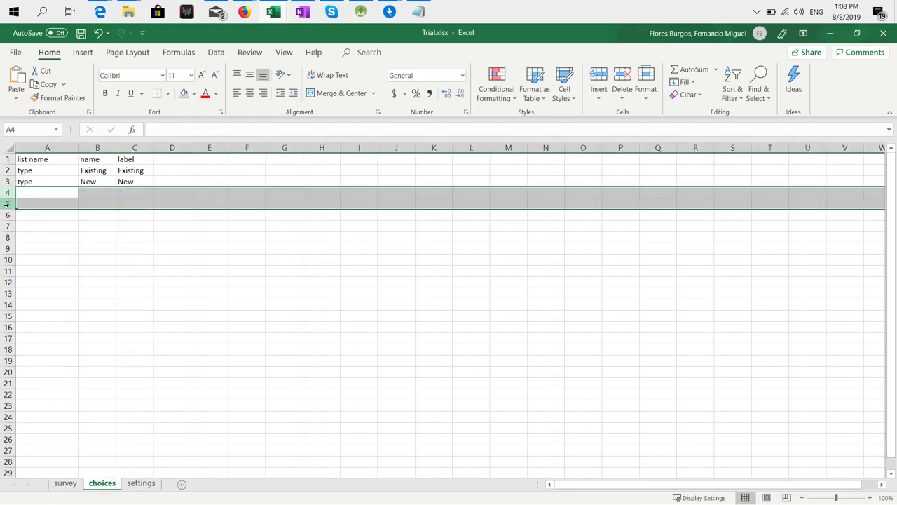
{"action": "key", "text": "ctrl+s"}
{"action": "key", "text": "alt+Tab"}
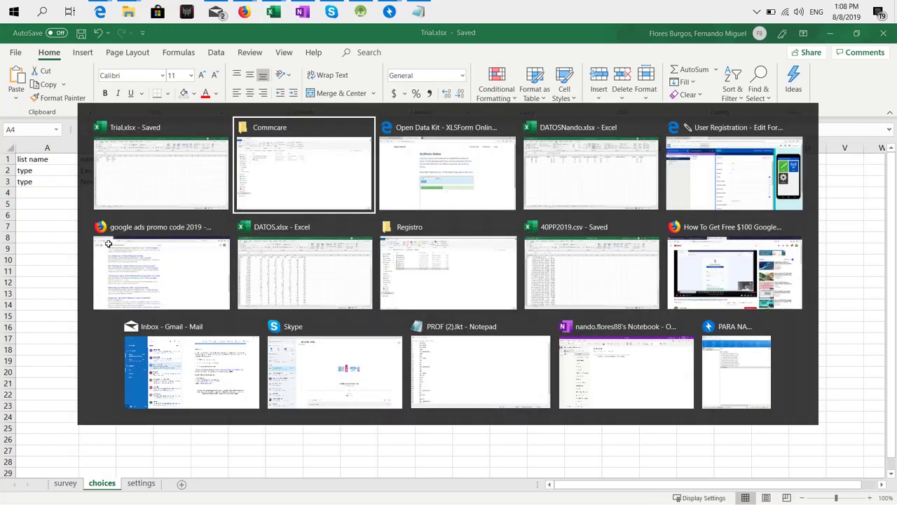
{"action": "key", "text": "alt+Tab"}
Open the 'XLSForm Online – Open Data Kit' result from the xlsform Google results in a new tab.
{"action": "left_click", "coordinate": [89, 35]}
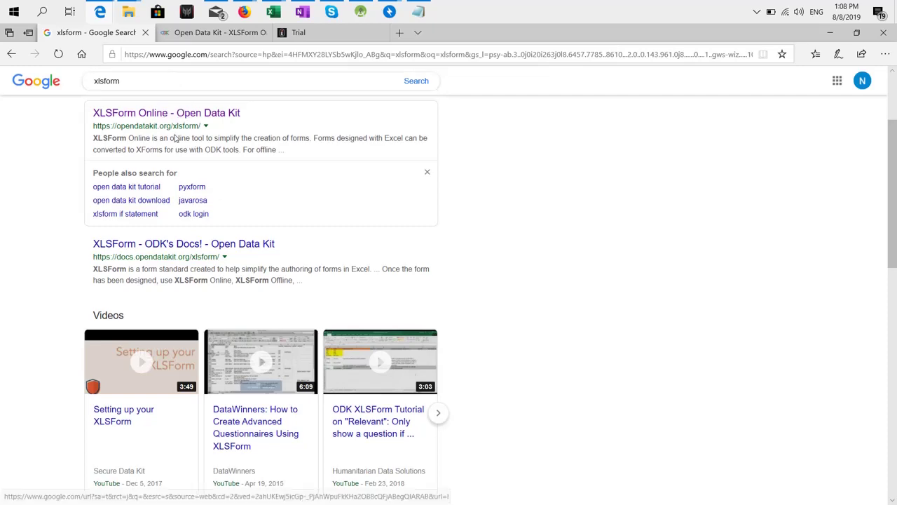
{"action": "scroll", "coordinate": [194, 209], "scroll_direction": "down", "scroll_amount": 5}
{"action": "scroll", "coordinate": [194, 209], "scroll_direction": "up", "scroll_amount": 1}
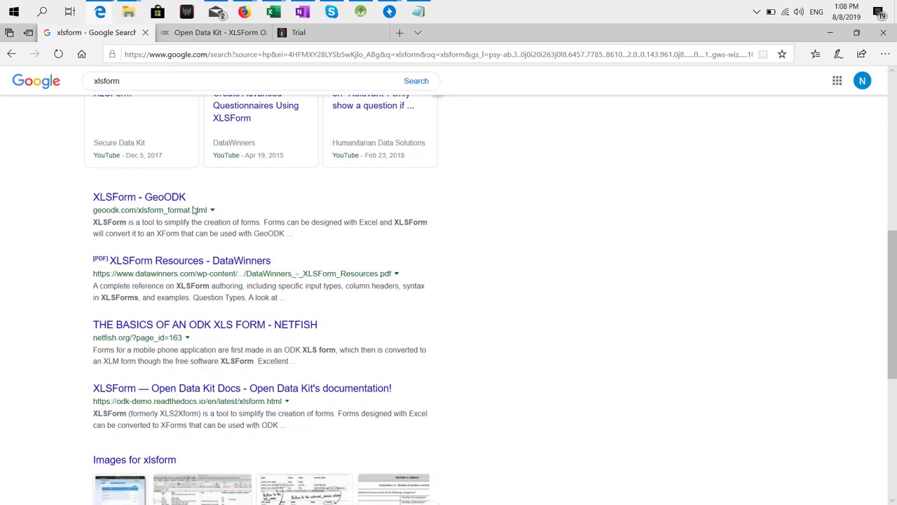
{"action": "scroll", "coordinate": [194, 210], "scroll_direction": "up", "scroll_amount": 5}
{"action": "left_click", "coordinate": [215, 33]}
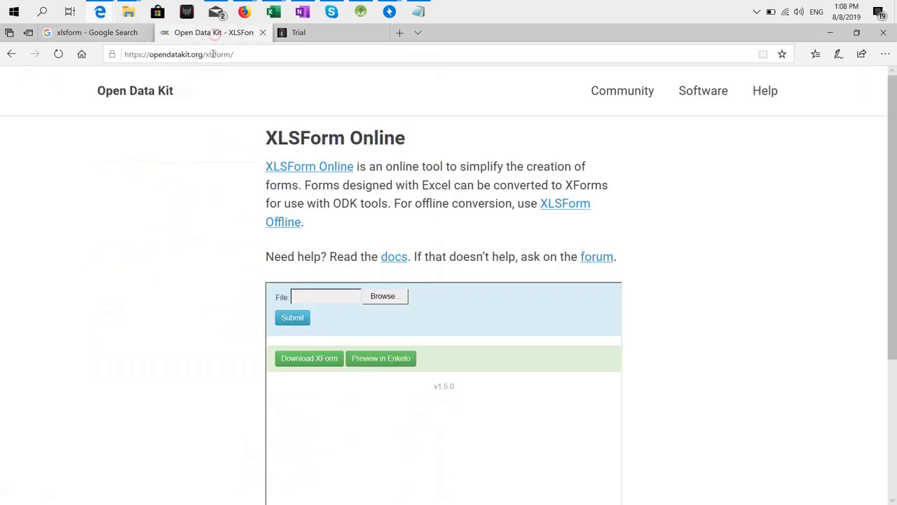
{"action": "left_click", "coordinate": [94, 32]}
{"action": "scroll", "coordinate": [175, 213], "scroll_direction": "up", "scroll_amount": 2}
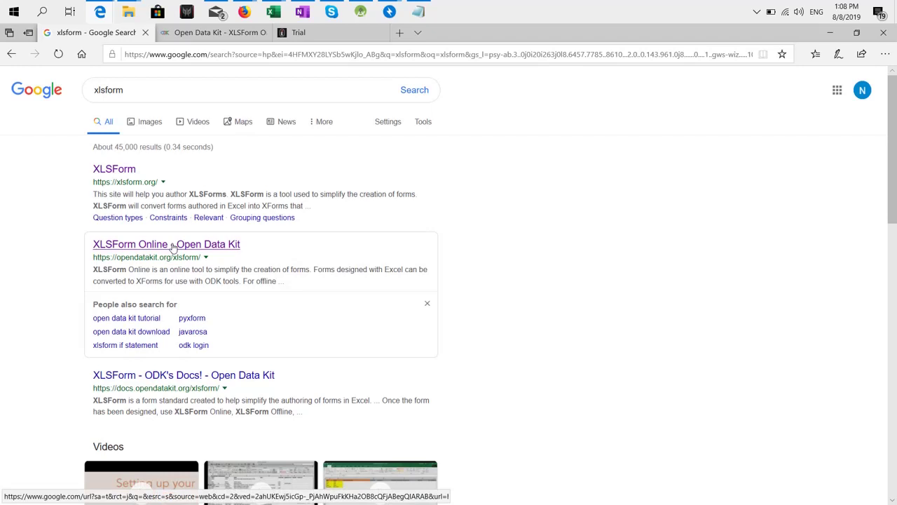
{"action": "left_click", "coordinate": [172, 246]}
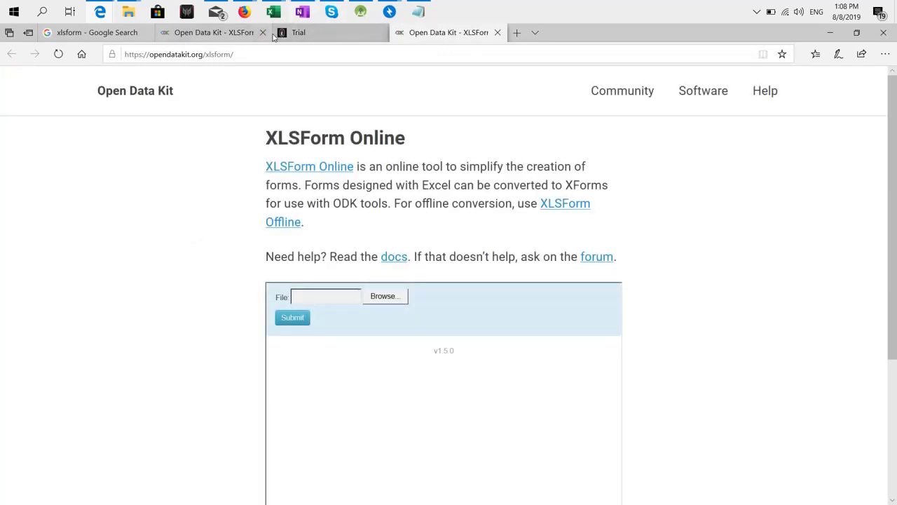
Close the old tabs, upload and convert Trial.xlsx, and open its Enketo preview.
{"action": "left_click", "coordinate": [264, 32]}
{"action": "left_click", "coordinate": [266, 33]}
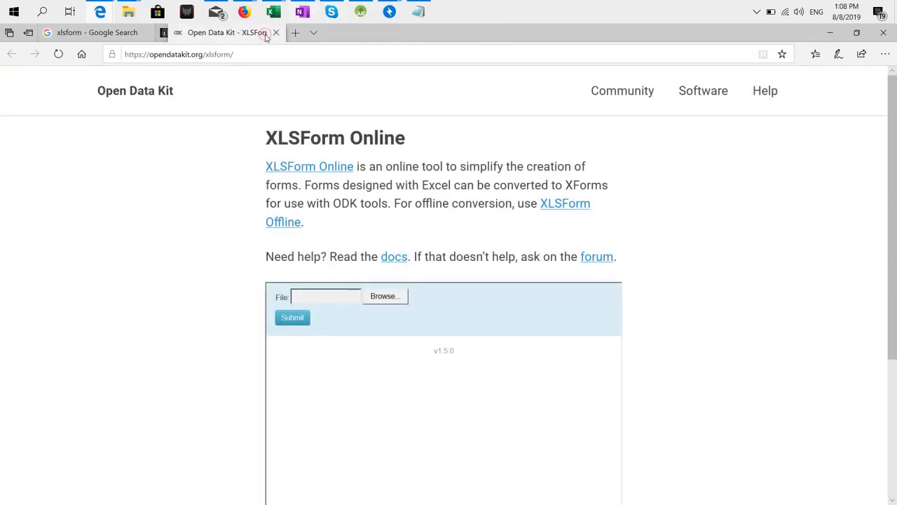
{"action": "left_click", "coordinate": [381, 294]}
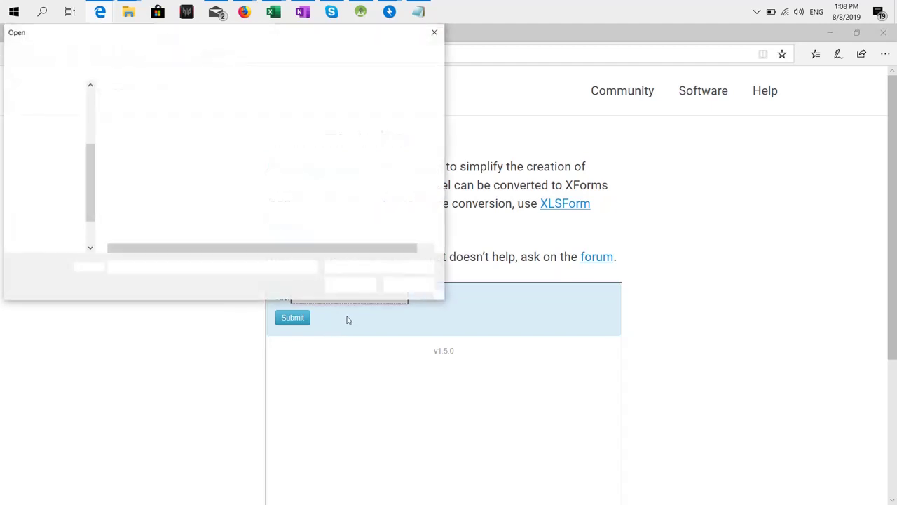
{"action": "double_click", "coordinate": [120, 131]}
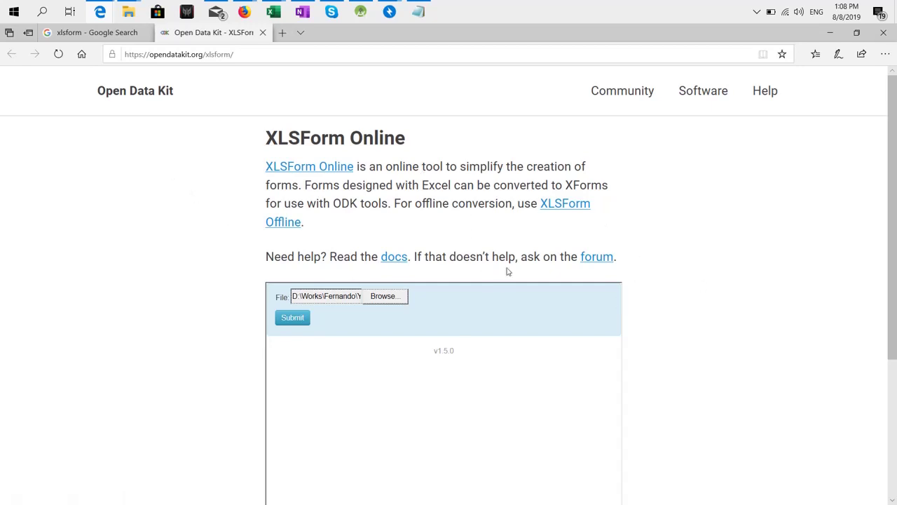
{"action": "left_click", "coordinate": [295, 316]}
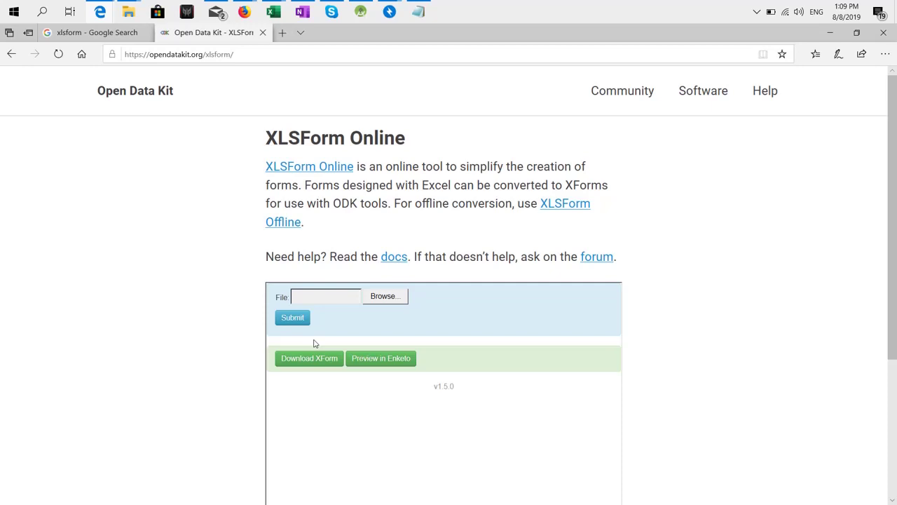
{"action": "left_click", "coordinate": [358, 361]}
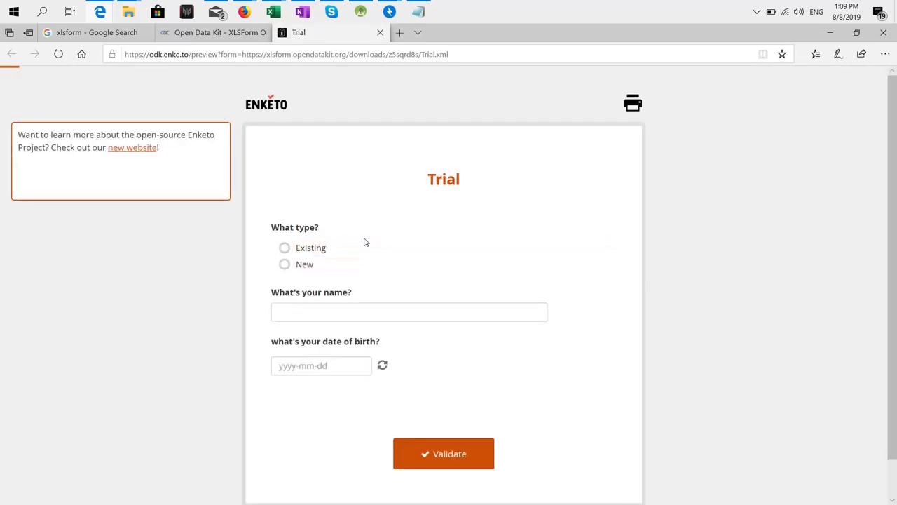
Toggle the What type? answer between Existing and New, ending on New.
{"action": "left_click", "coordinate": [326, 252]}
{"action": "left_click", "coordinate": [312, 265]}
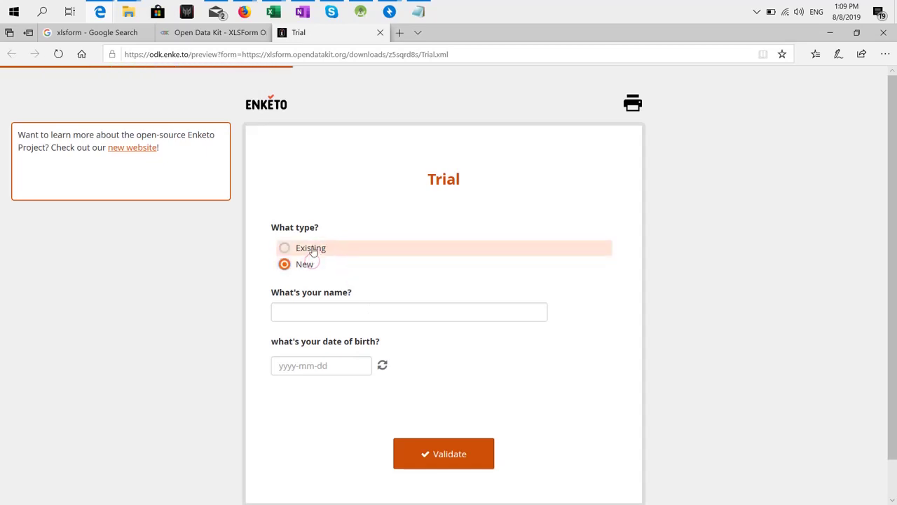
{"action": "left_click", "coordinate": [314, 251]}
{"action": "left_click", "coordinate": [305, 262]}
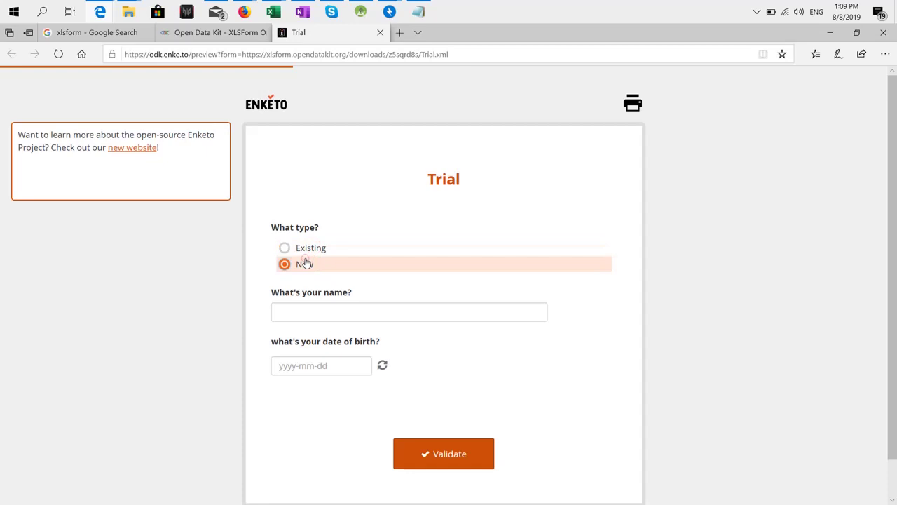
{"action": "left_click", "coordinate": [303, 252]}
{"action": "left_click", "coordinate": [302, 264]}
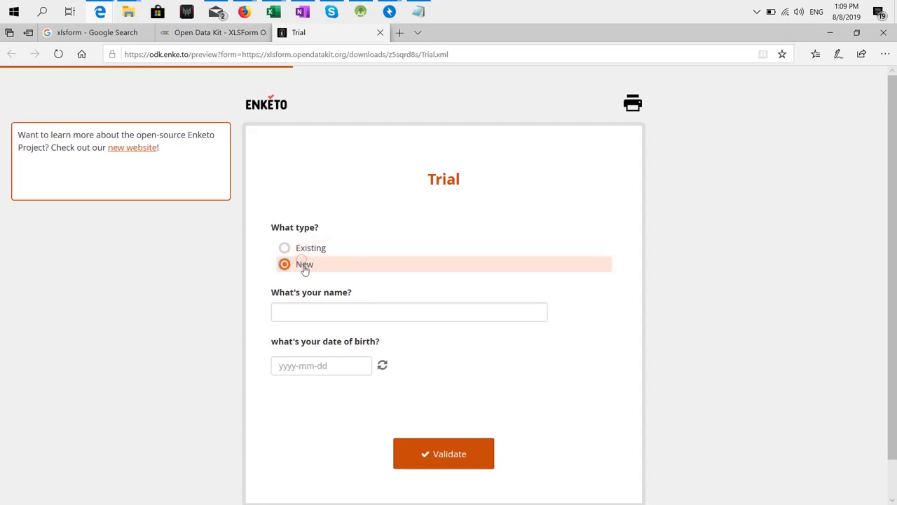
Try the name field and date-of-birth calendar without entering values, then return to XLSForm Online.
{"action": "left_click", "coordinate": [324, 310]}
{"action": "left_click", "coordinate": [343, 365]}
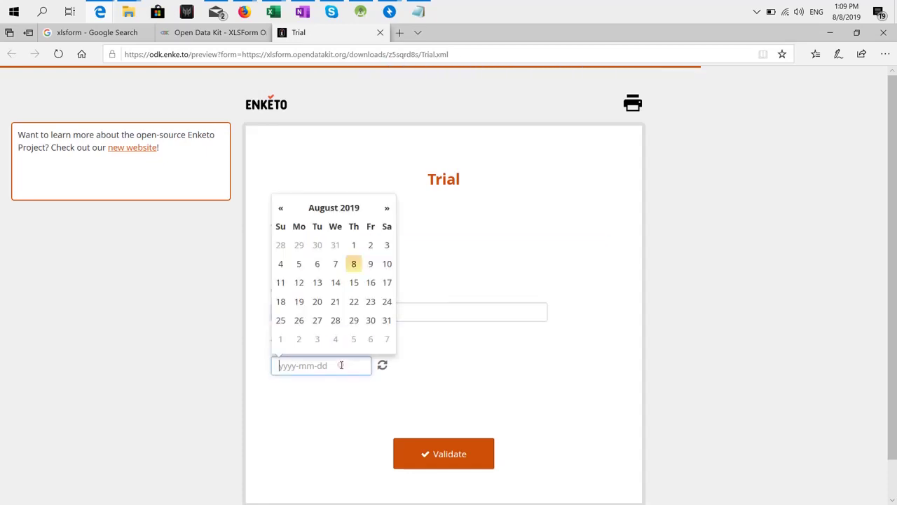
{"action": "left_click", "coordinate": [496, 350]}
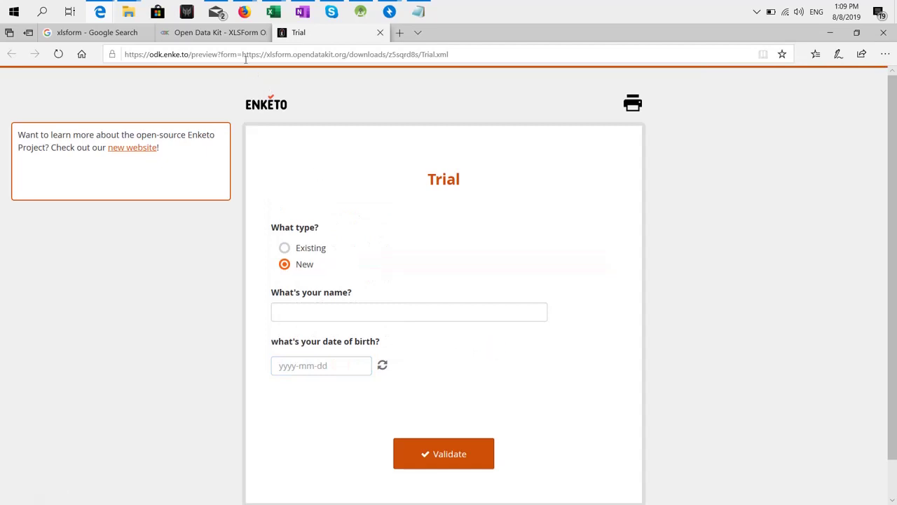
{"action": "left_click", "coordinate": [232, 33]}
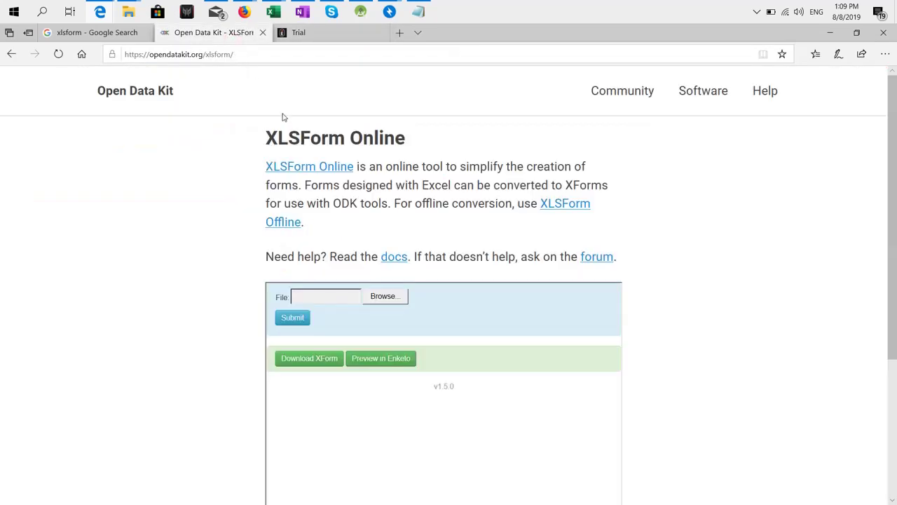
{"action": "left_click", "coordinate": [756, 13]}
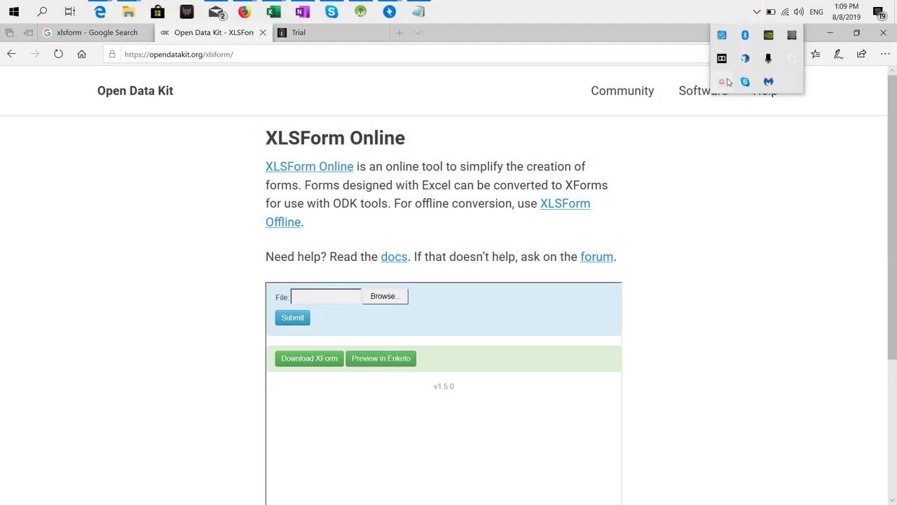
{"action": "left_click", "coordinate": [744, 59]}
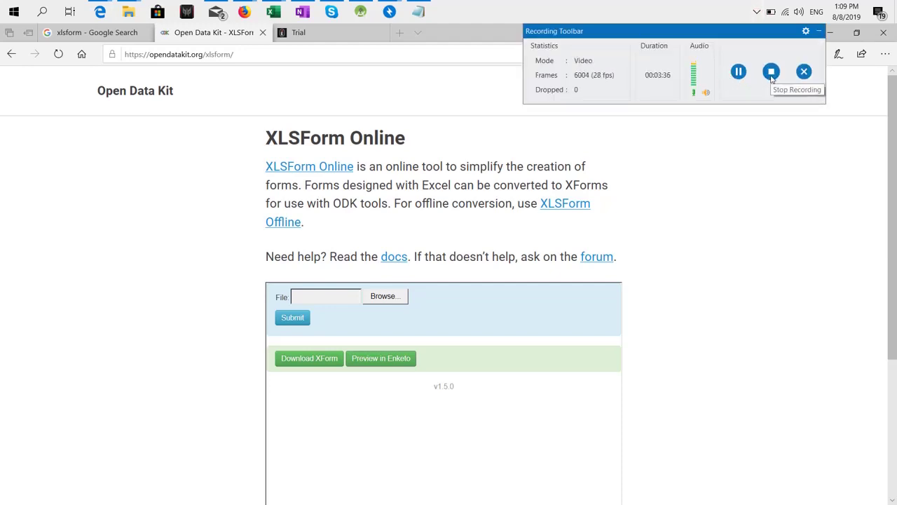